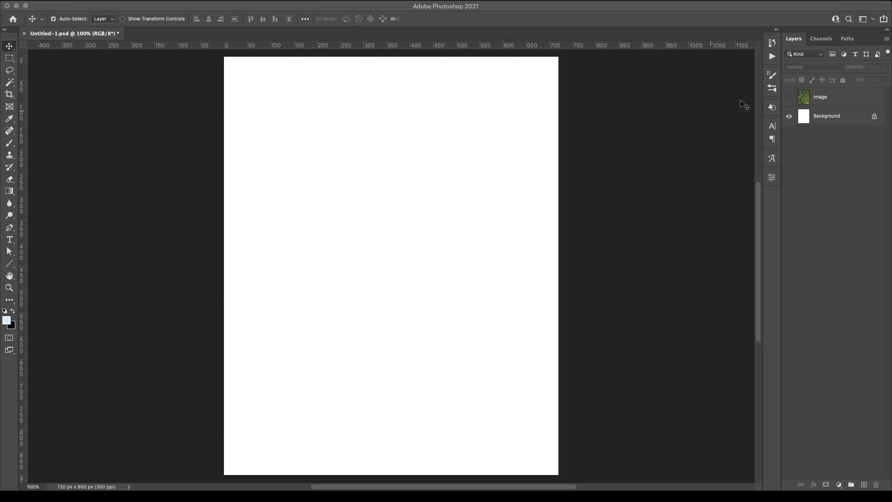
Show the forest image layer and place the magnifying glass PNG on the canvas at 13.5% scale.
click(790, 98)
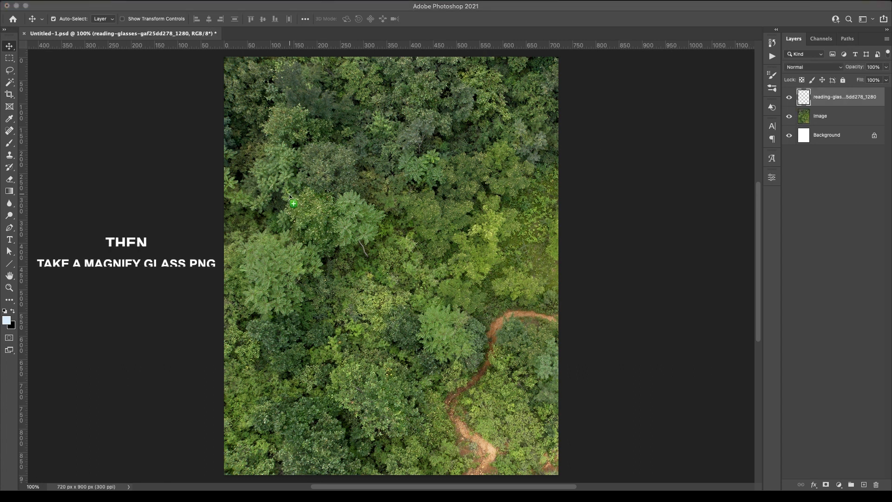
click(456, 20)
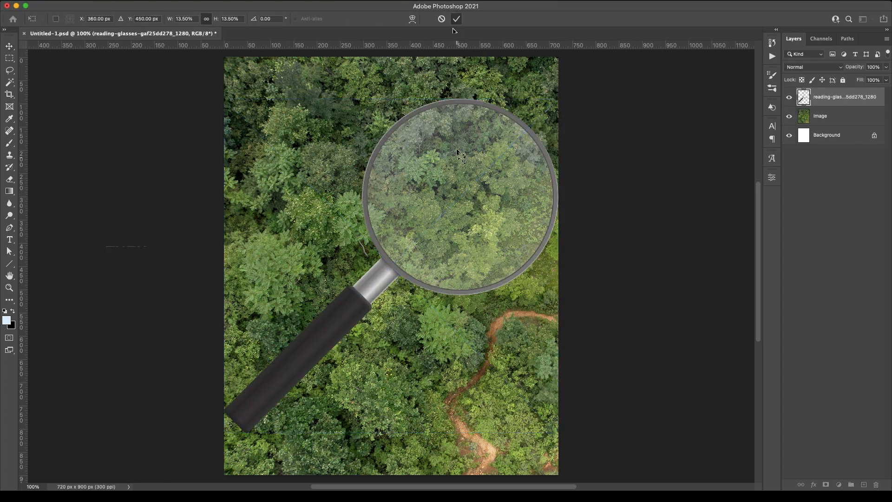
Rotate the magnifying glass counterclockwise until its handle runs off the lower-right edge of the canvas, and move the lens near the canvas centre.
key(ctrl+t)
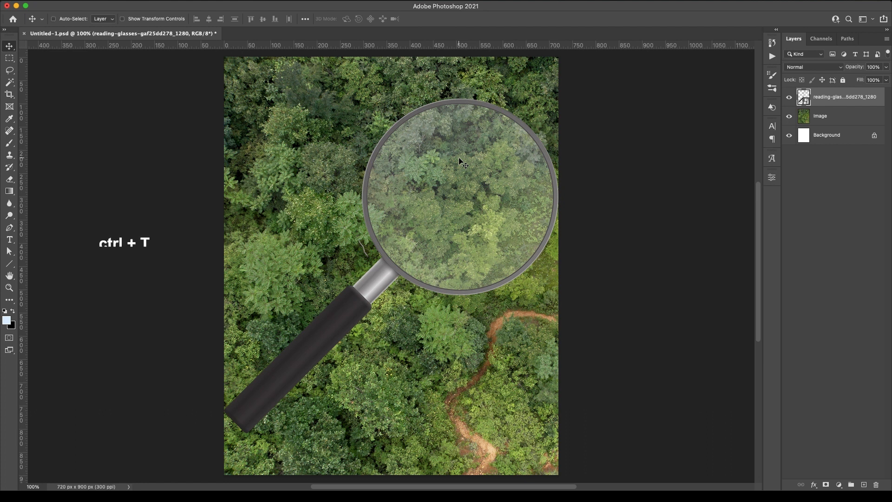
drag(568, 121, 321, 75)
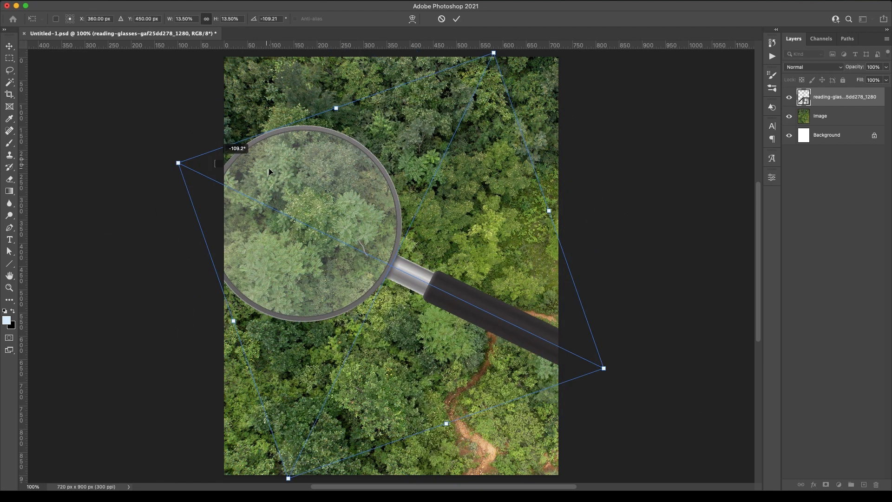
drag(269, 168, 355, 229)
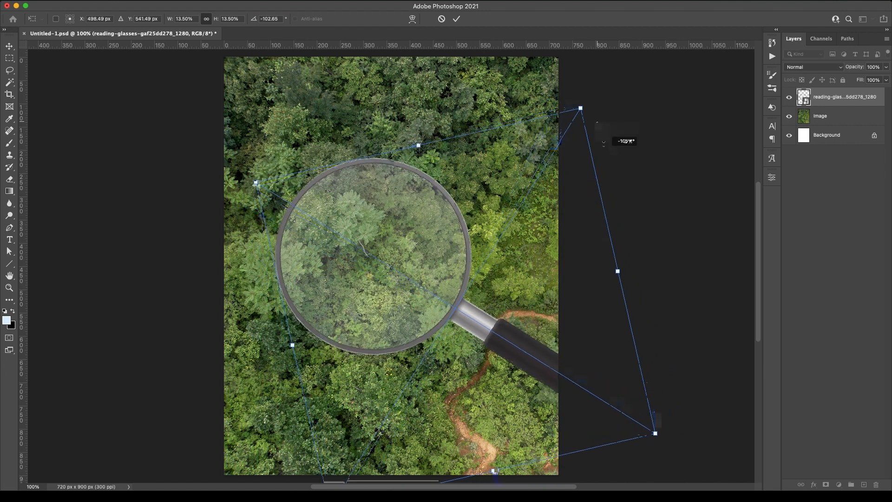
drag(626, 141, 613, 186)
drag(421, 199, 410, 216)
key(Return)
Rasterize the magnifying glass layer and choose the Magic Wand tool.
key(w)
right_click(827, 100)
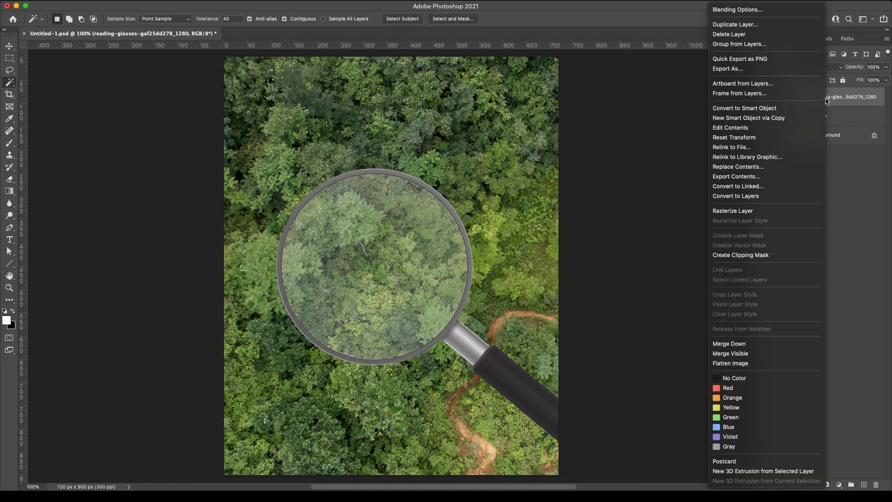
click(772, 212)
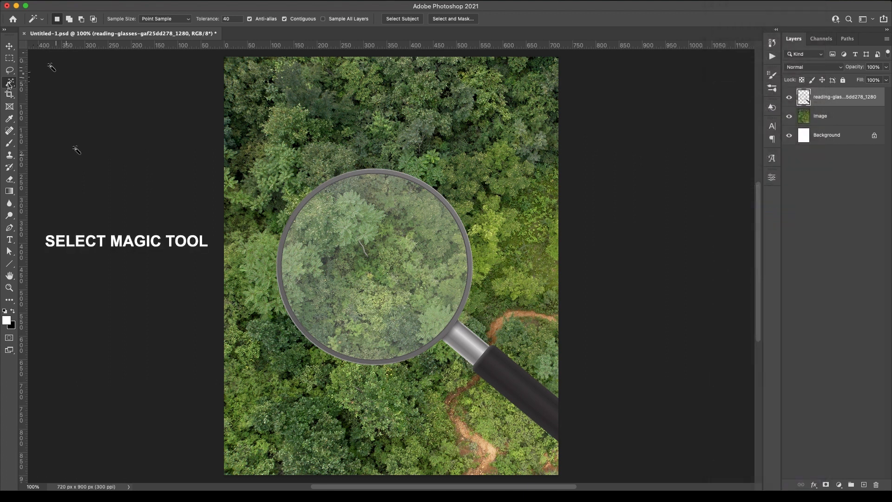
Select the lens glass with the Magic Wand, fill it with white on a new layer, and deselect.
click(349, 251)
click(865, 485)
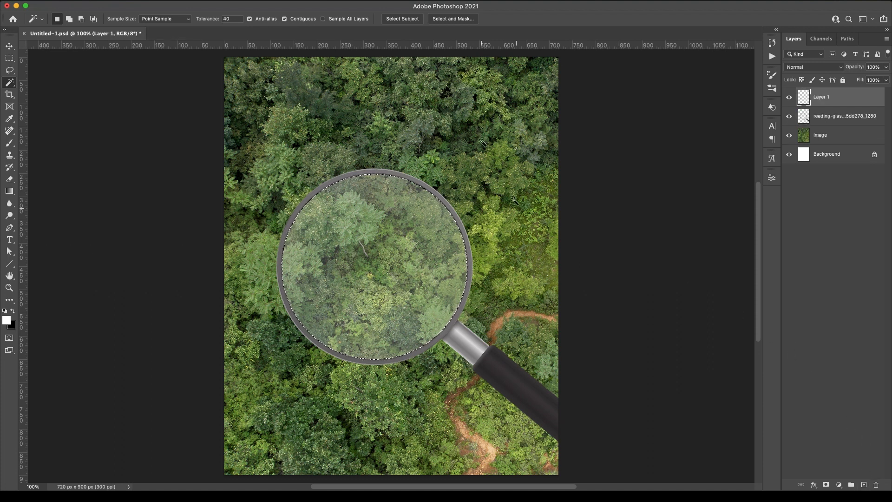
key(alt+BackSpace)
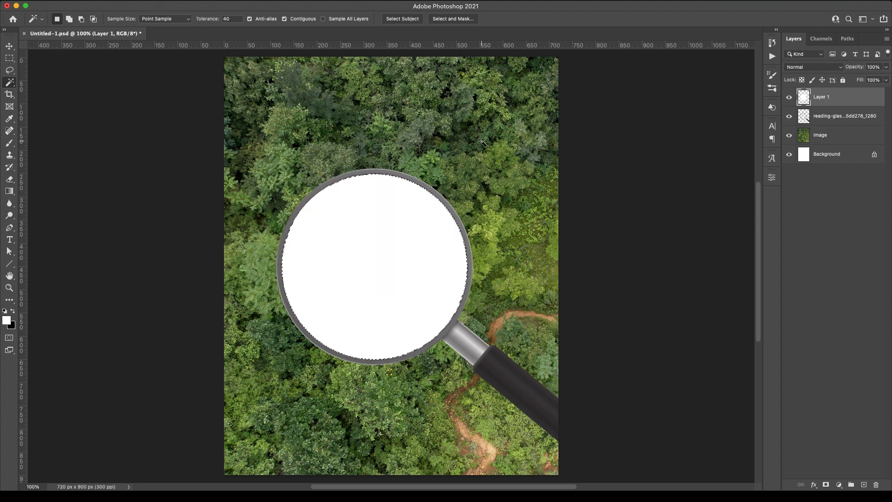
key(super+d)
Place the bungalow render above the white lens circle and clip it to that circle with a clipping mask.
drag(56, 160, 346, 214)
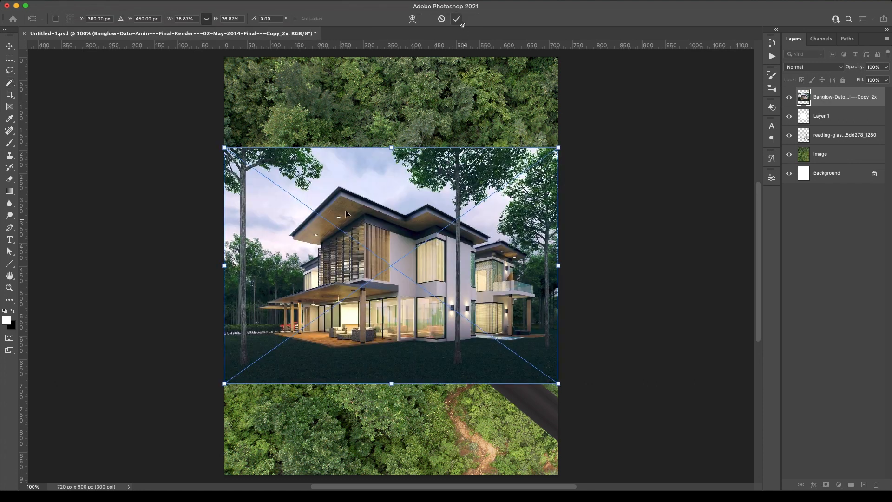
click(460, 20)
key(w)
right_click(869, 99)
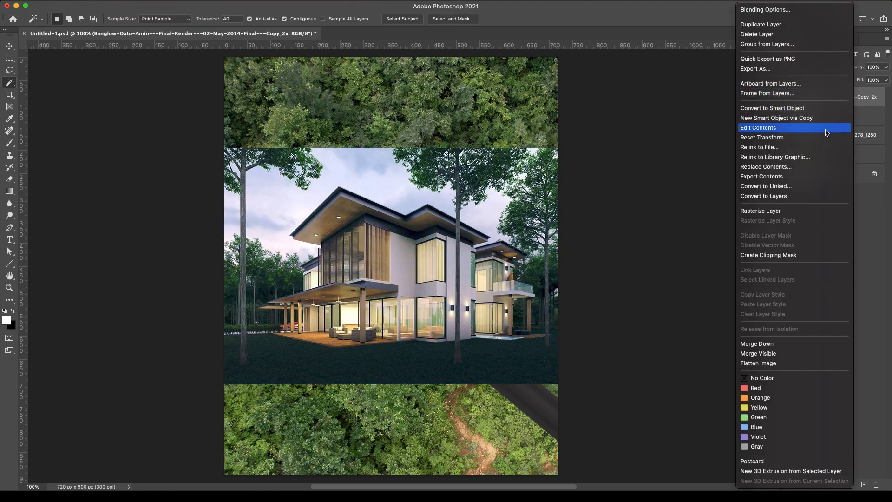
click(810, 255)
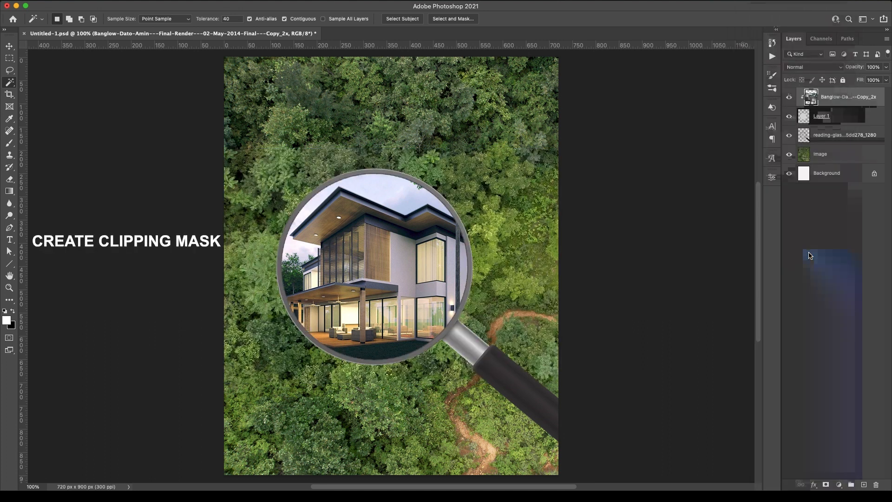
Scale the clipped bungalow image to about 21.9% and shift it right so it fills the lens.
key(super+t)
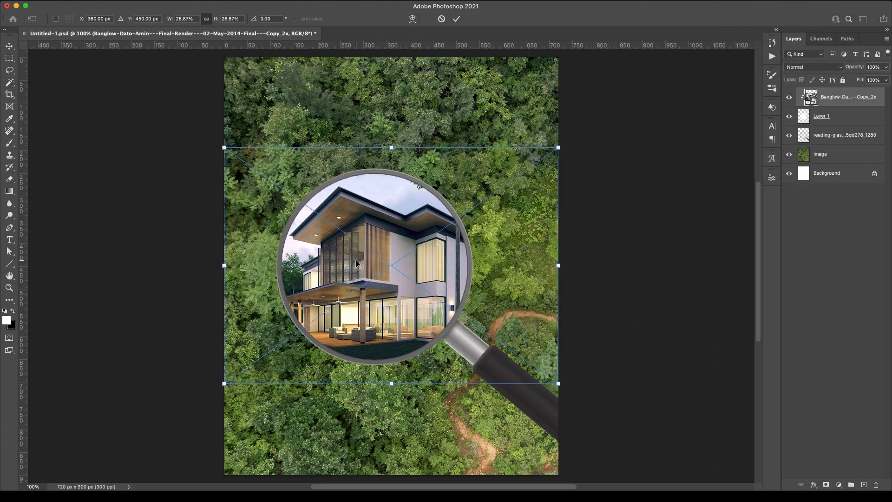
drag(391, 147, 384, 201)
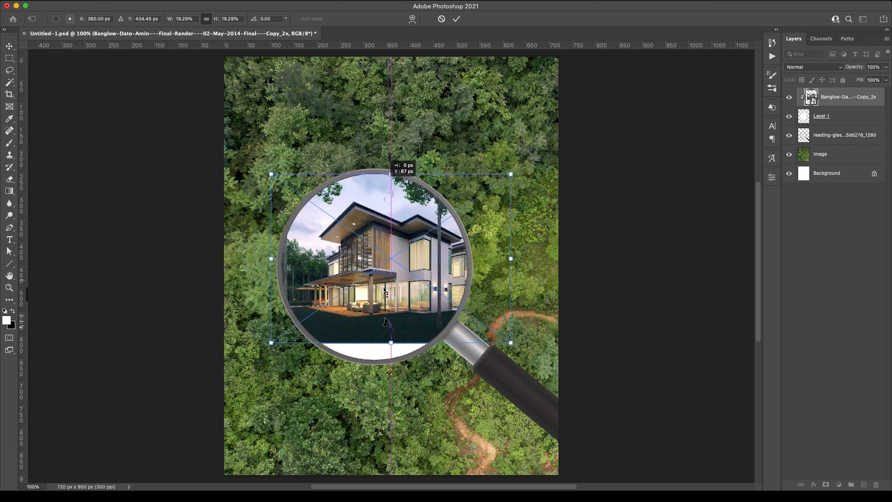
drag(391, 343, 397, 370)
drag(376, 240, 402, 240)
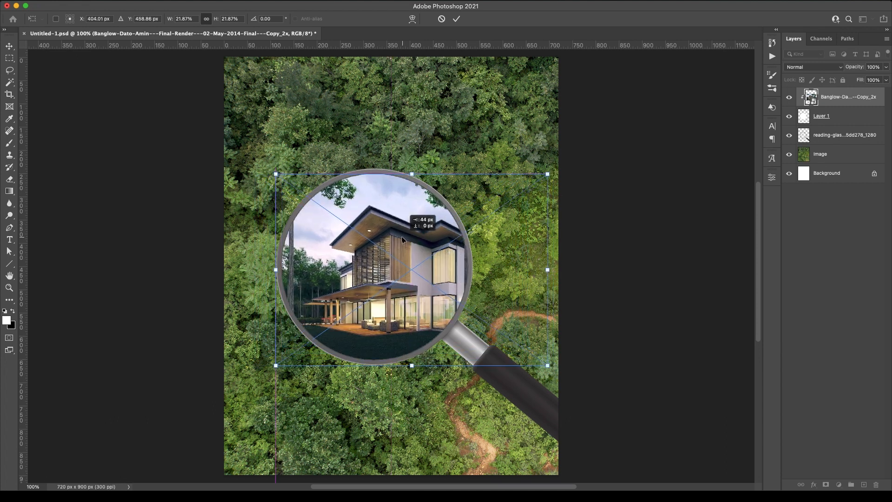
click(456, 18)
Add a layer mask to the magnifying glass layer and erase parts of its upper rim so the foliage overlaps it.
click(842, 133)
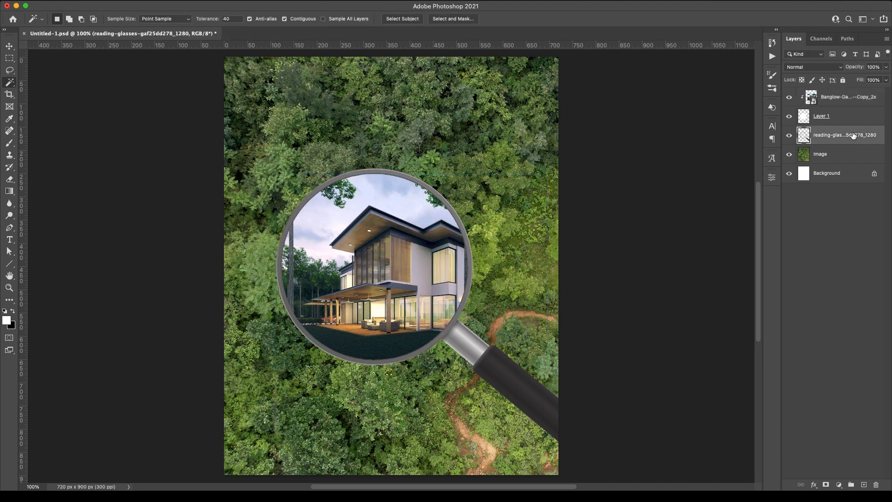
click(10, 180)
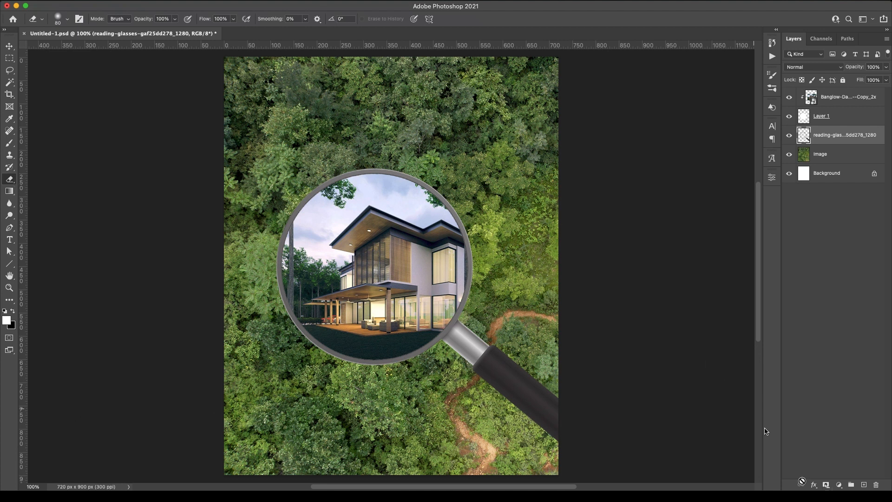
click(826, 484)
mouse_move(280, 225)
mouse_down()
mouse_move(261, 267)
mouse_move(267, 246)
mouse_move(267, 273)
mouse_move(275, 254)
mouse_up()
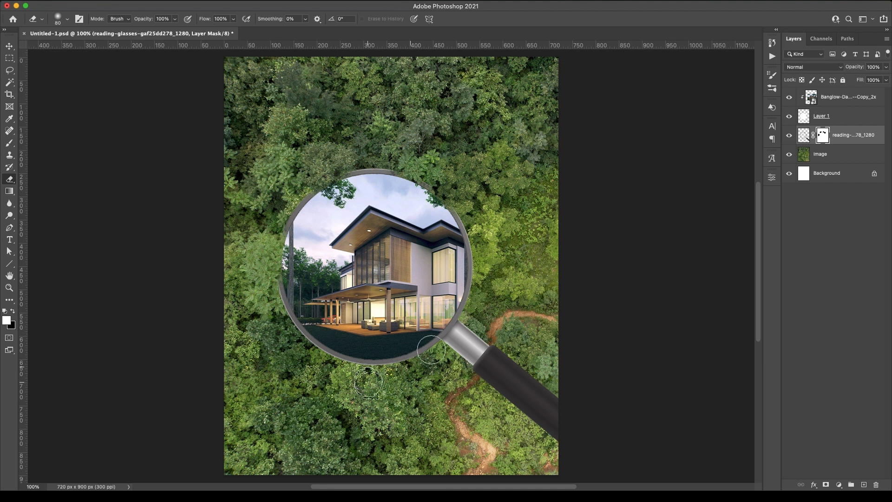
click(10, 46)
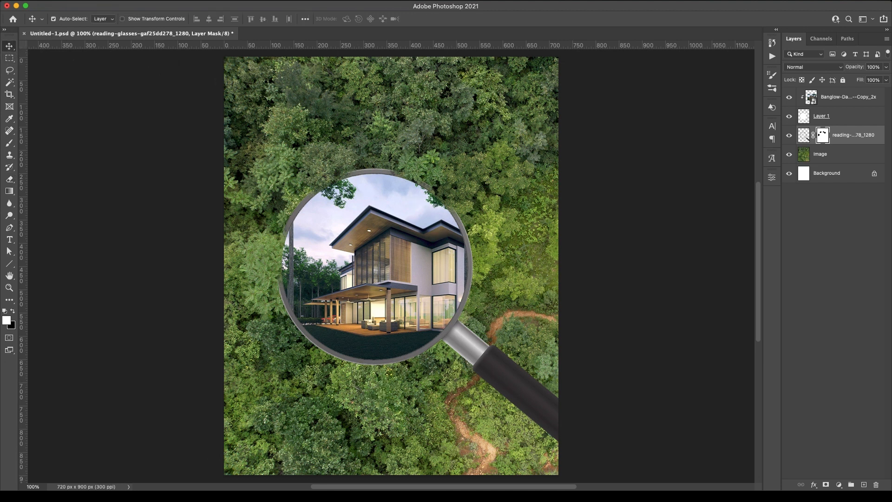
key(super+Tab)
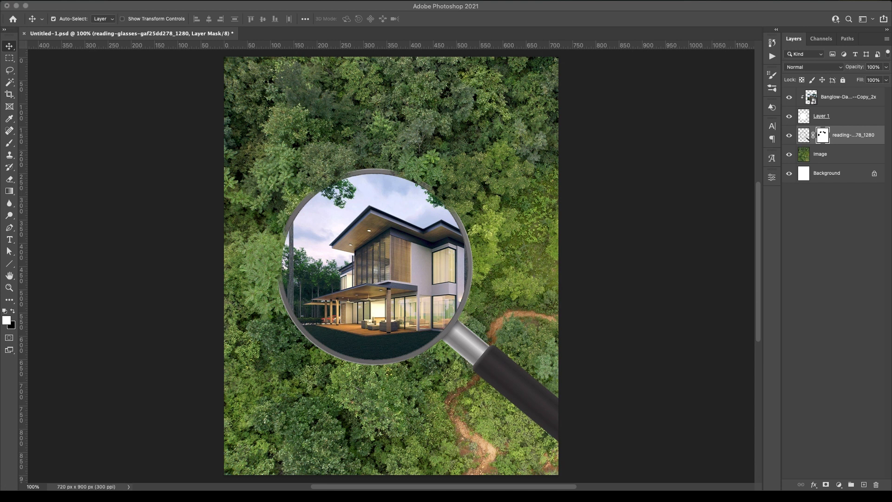
click(77, 159)
Add the two-line heading "DISCOVER THE / FRESHNESS OF NATURE" above the magnifying glass.
key(t)
click(262, 131)
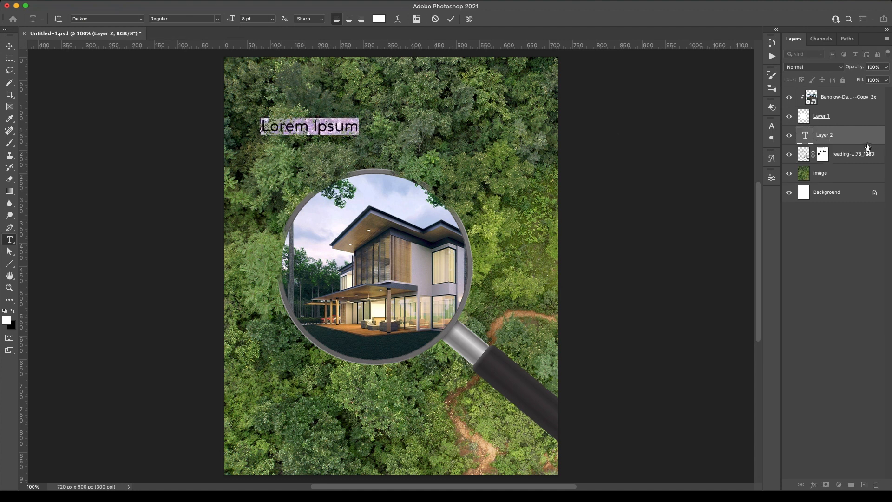
text(DI)
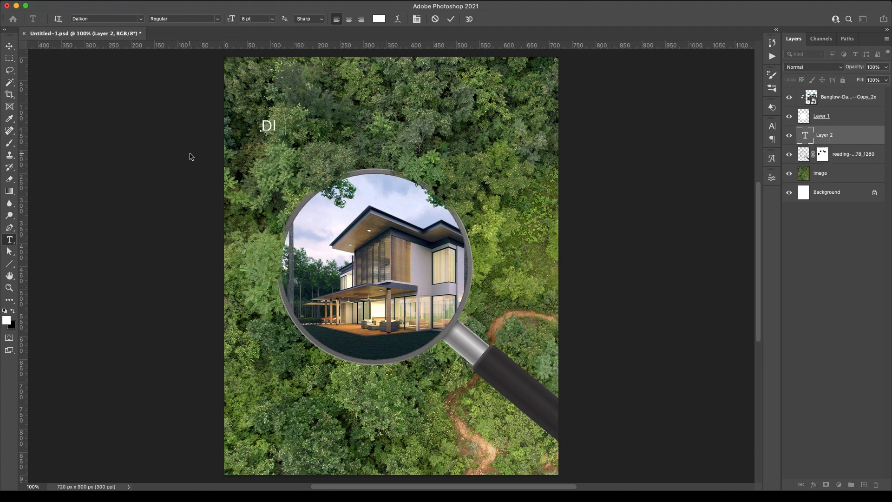
text(SCOVER THE)
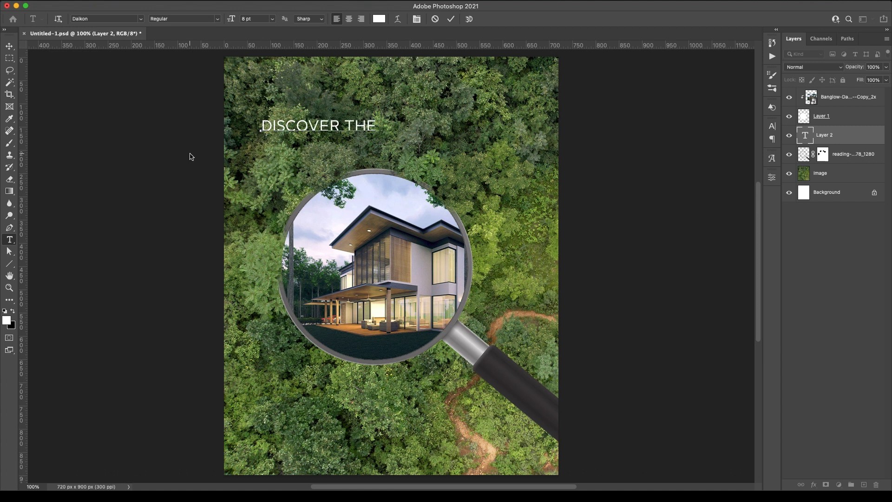
key(Return)
text(FRESHNESS O )
text( NATURE)
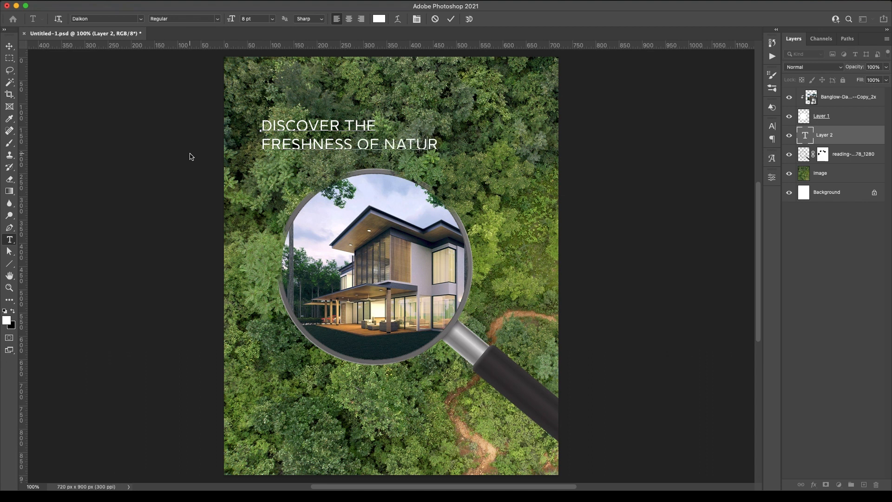
click(451, 20)
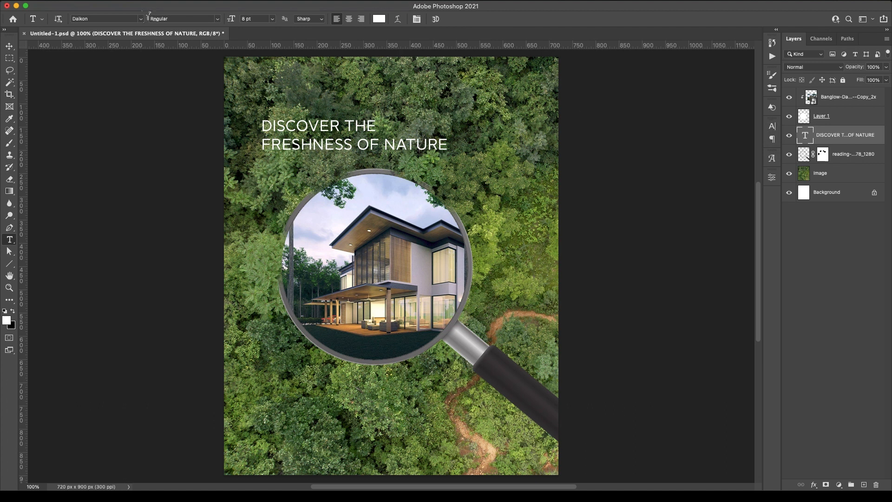
Set the heading's font to LEMON MILK in the Bold style.
click(141, 19)
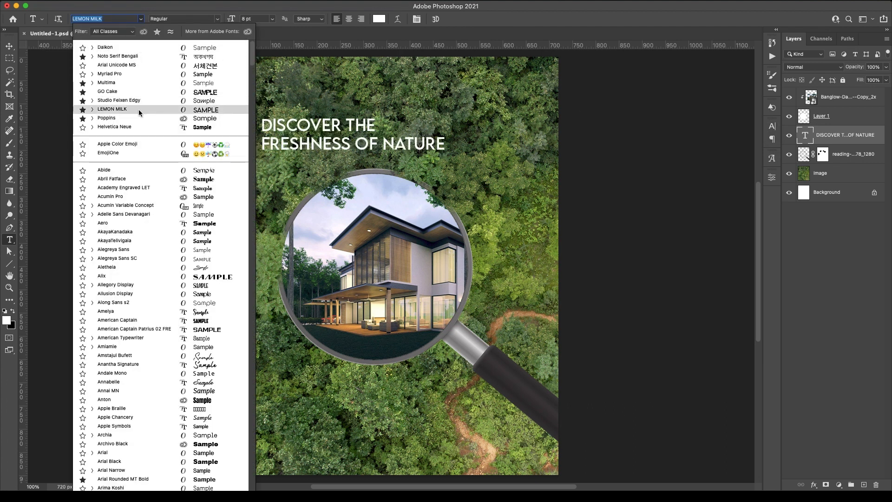
click(139, 110)
click(186, 19)
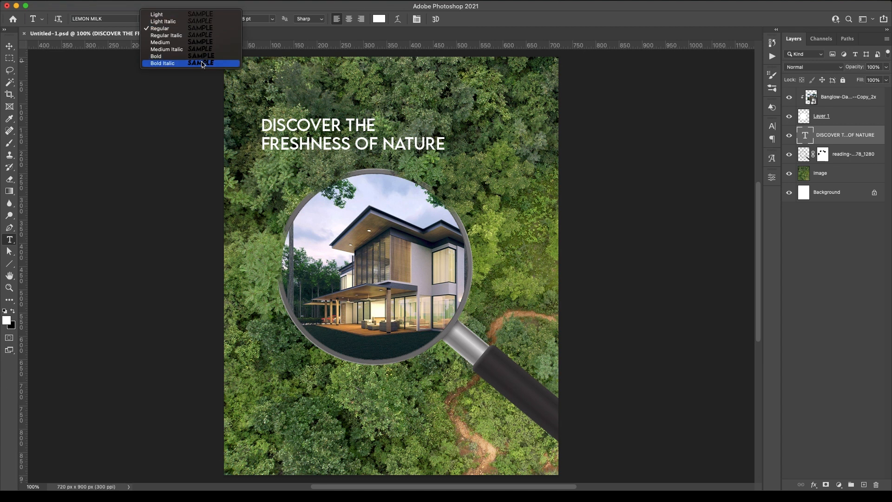
click(202, 57)
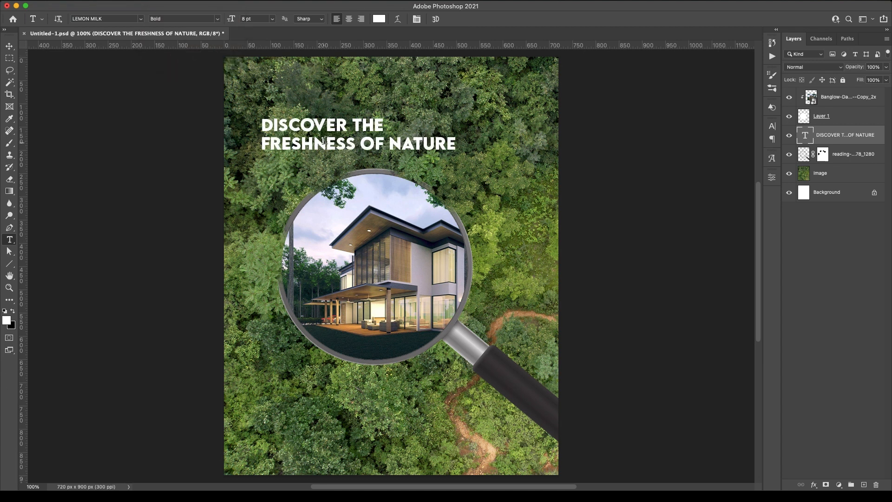
Change only the word "FRESHNESS" in the heading to the Regular style.
drag(352, 144, 261, 144)
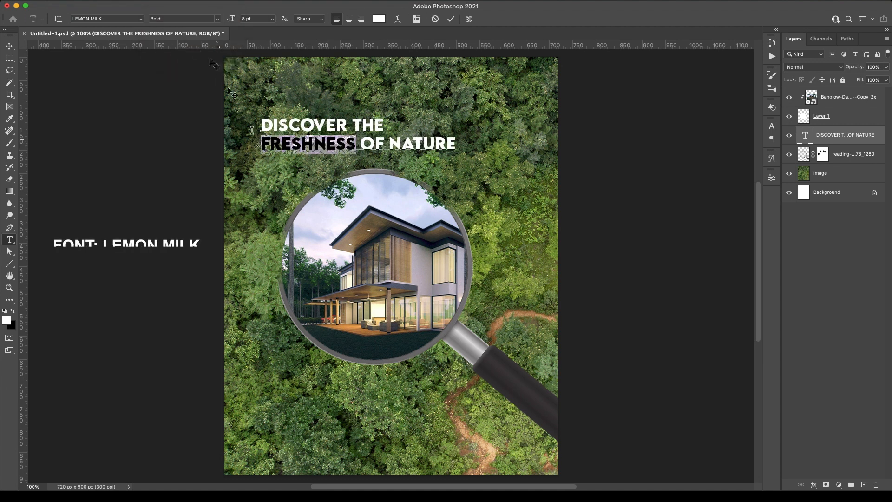
click(186, 19)
click(160, 28)
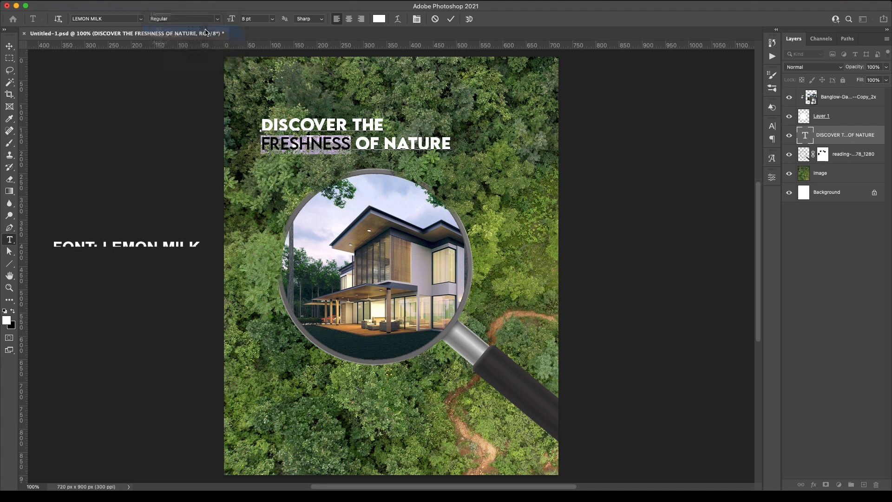
click(453, 19)
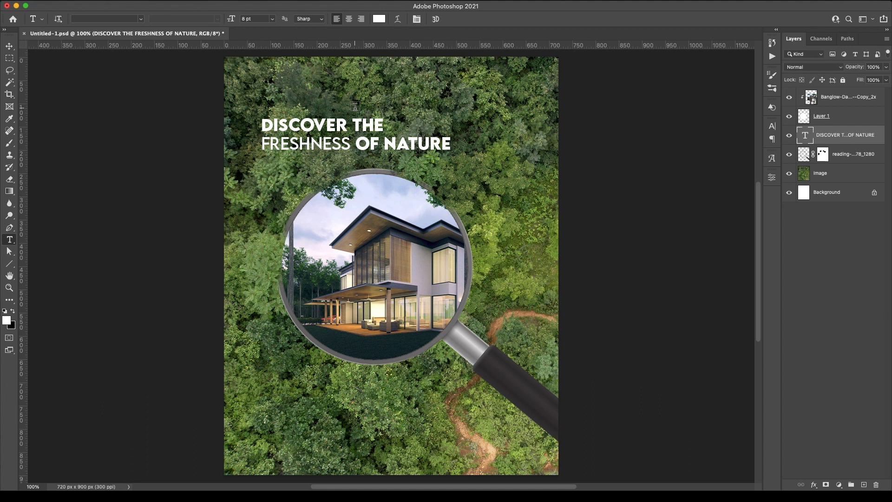
Add the text line "VISIT NEXTHOME NOW" below the magnifying glass.
click(272, 393)
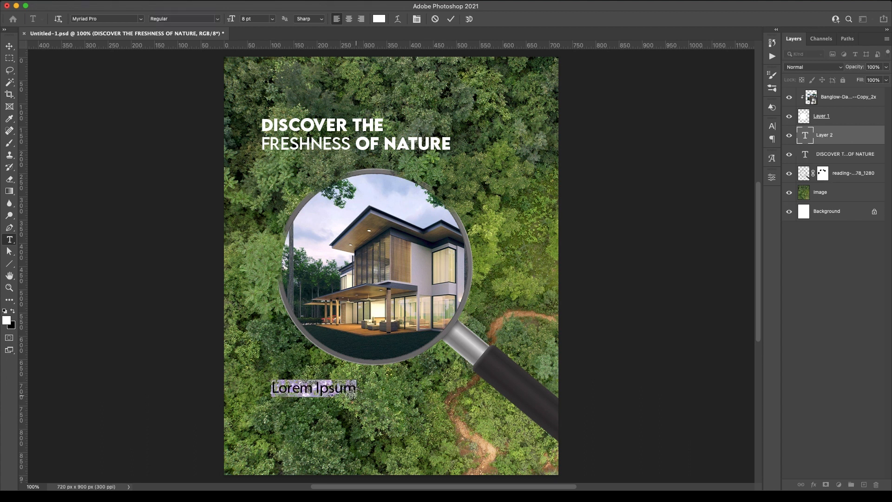
text(VISIT)
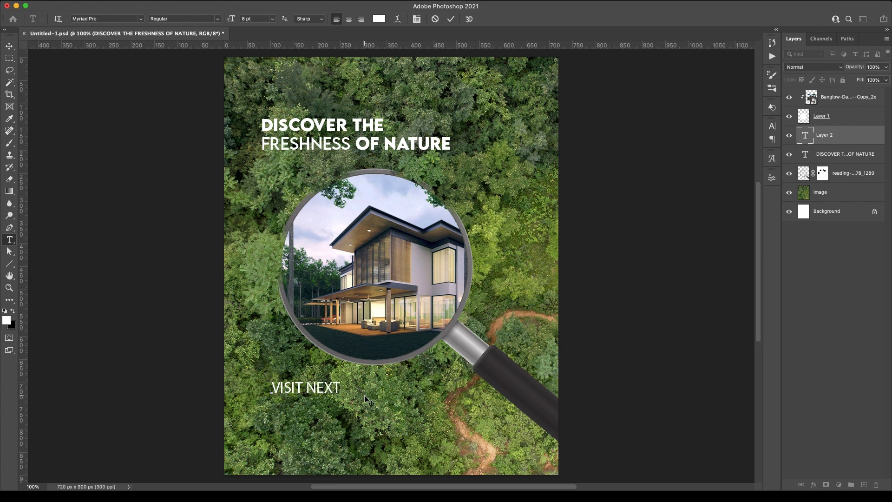
text(NEXTHOME NOW)
click(451, 19)
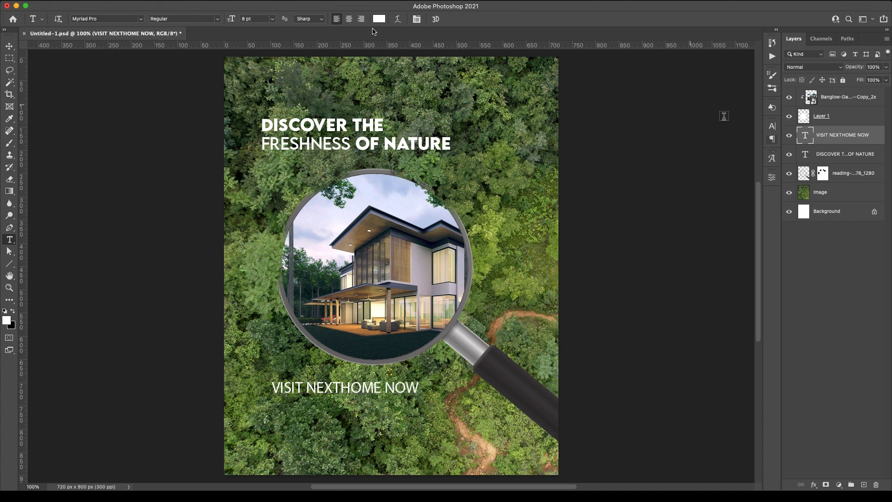
Scale the "VISIT NEXTHOME NOW" line to about 70% and align its left edge with the heading, below the magnifying glass.
click(773, 129)
click(773, 131)
click(9, 47)
key(super+t)
drag(420, 388, 355, 404)
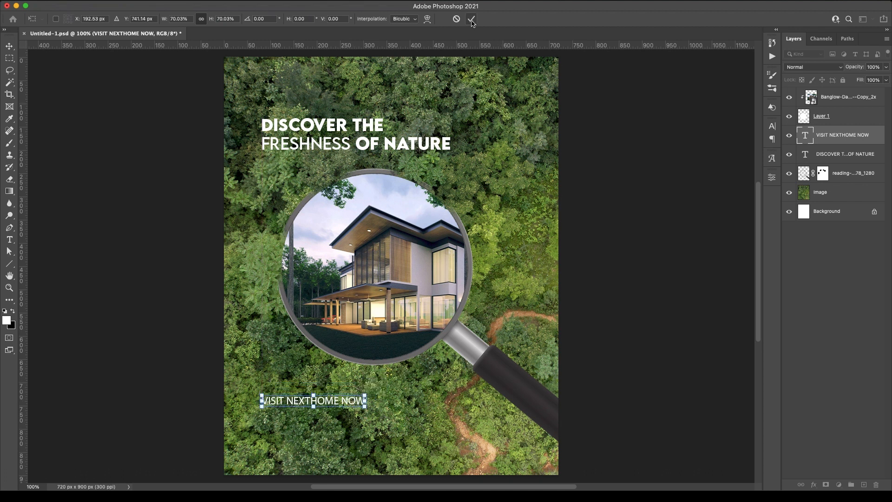
click(472, 20)
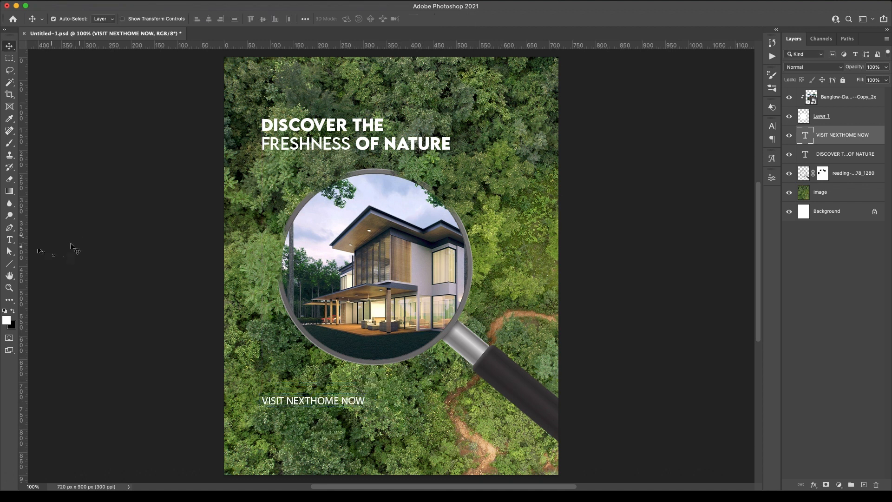
Add a phone number text line below "VISIT NEXTHOME NOW", ending with a diagonal up-right arrow glyph.
click(9, 240)
click(295, 435)
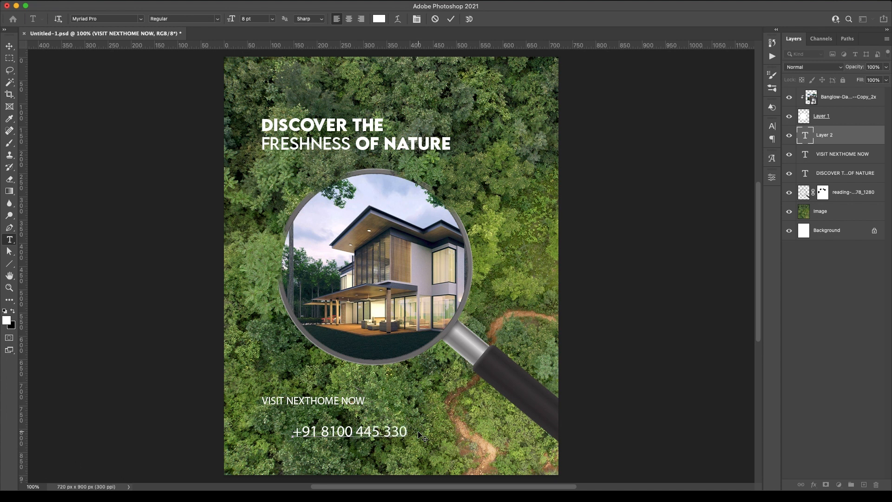
click(772, 158)
double_click(615, 171)
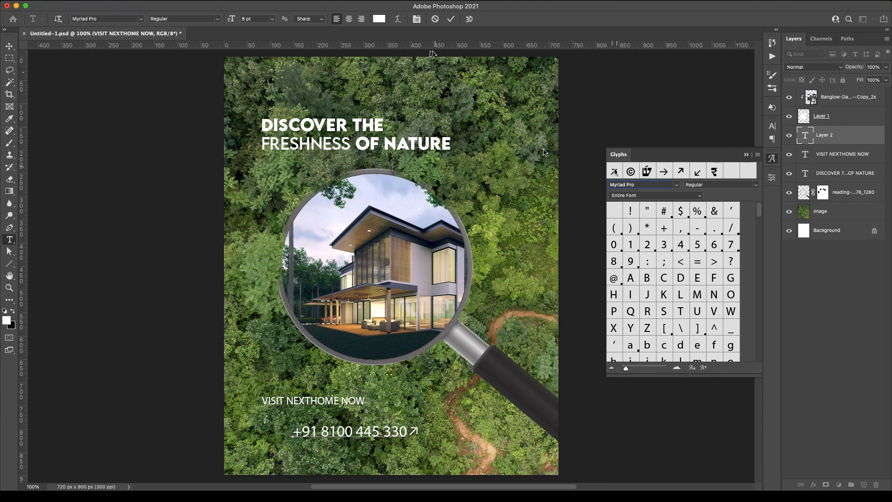
click(451, 18)
click(746, 154)
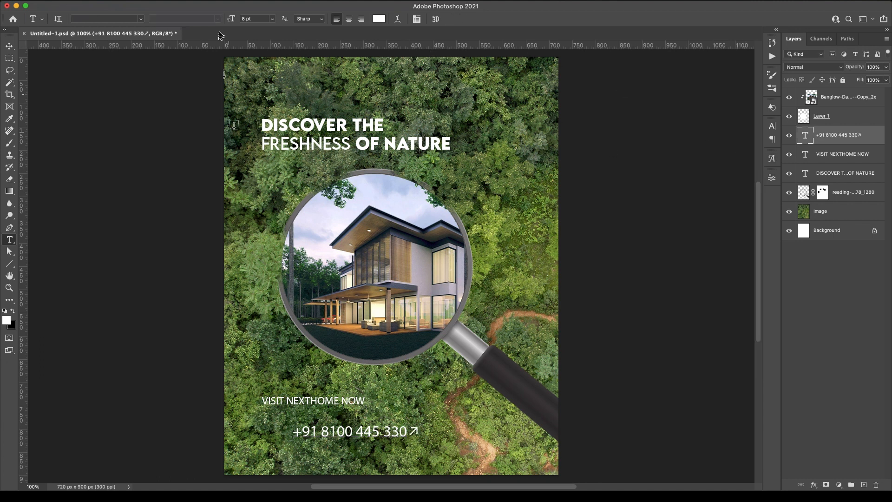
Set the phone number line's font to LEMON MILK in the Bold style.
click(141, 19)
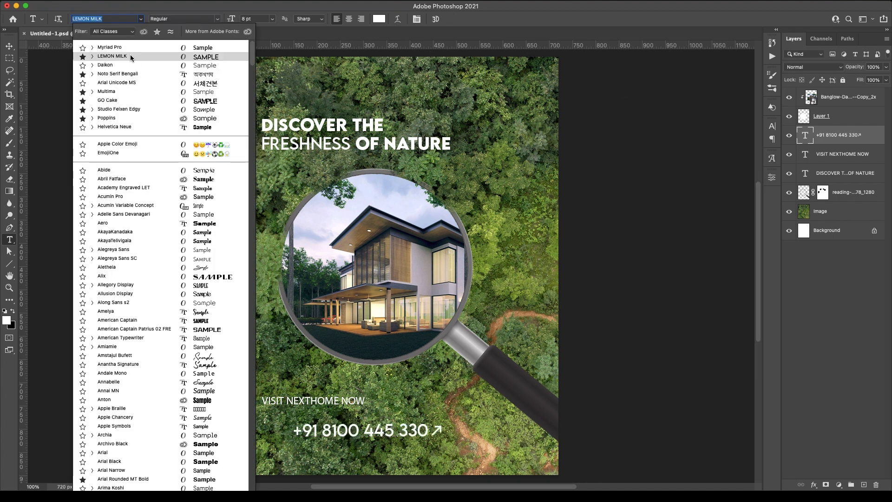
click(130, 57)
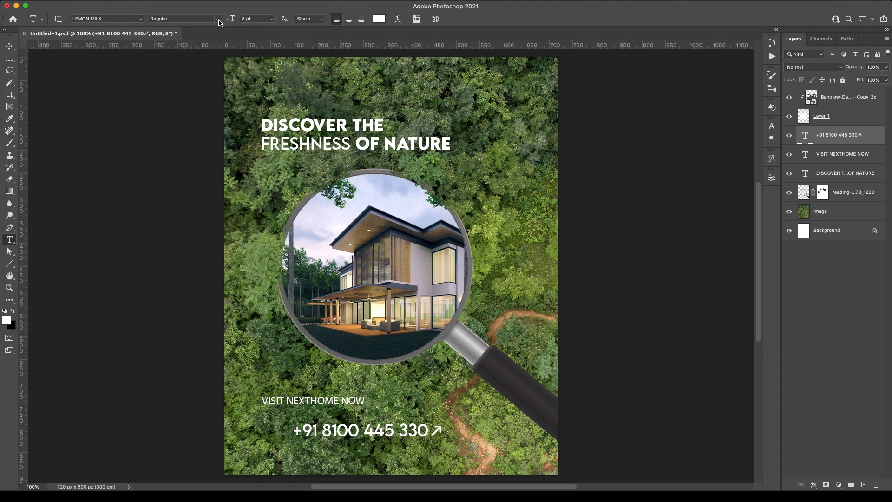
click(218, 19)
click(200, 56)
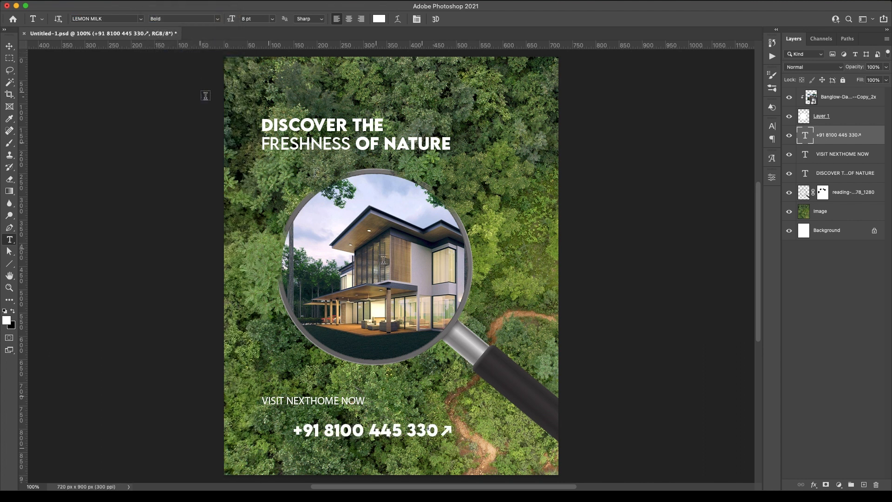
Place the phone number line directly under "VISIT NEXTHOME NOW", left-aligned with it, and scale it to about 76%.
key(v)
drag(316, 437, 284, 424)
key(ctrl+t)
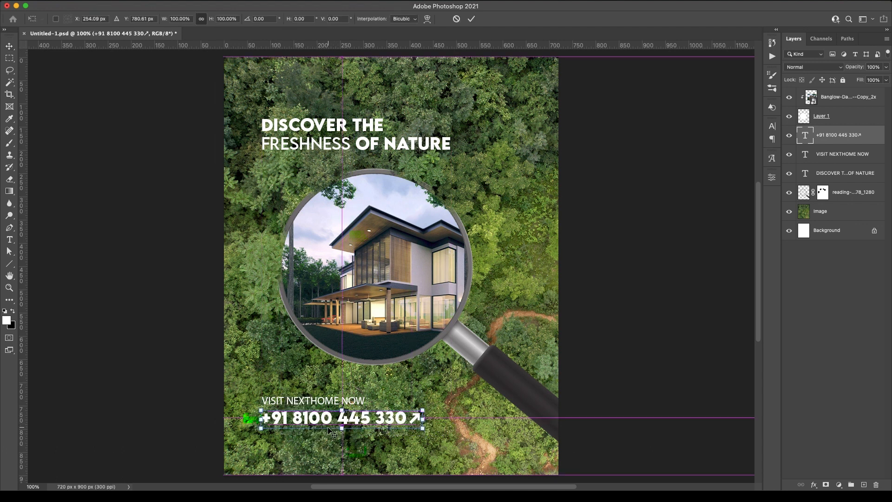
drag(421, 421, 384, 420)
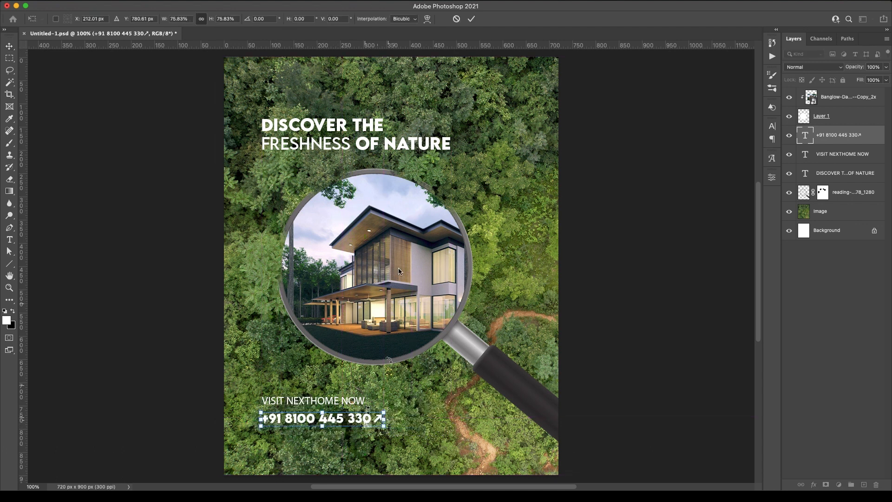
click(470, 21)
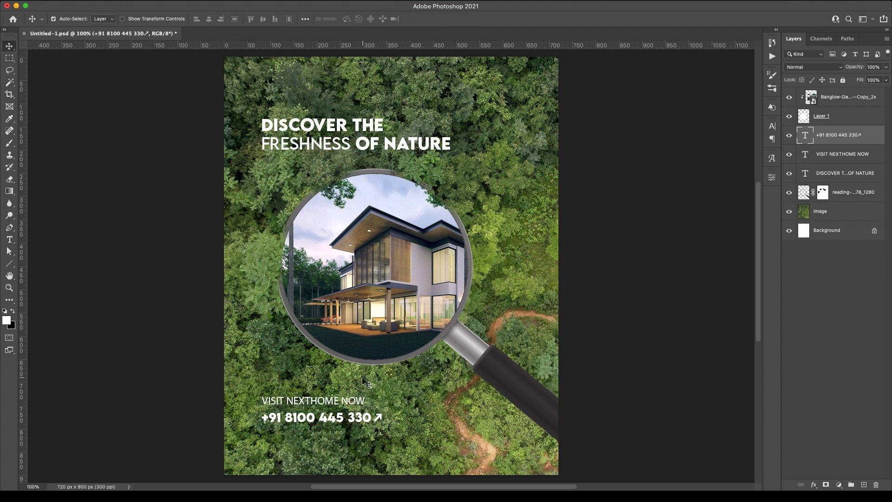
key(Up)
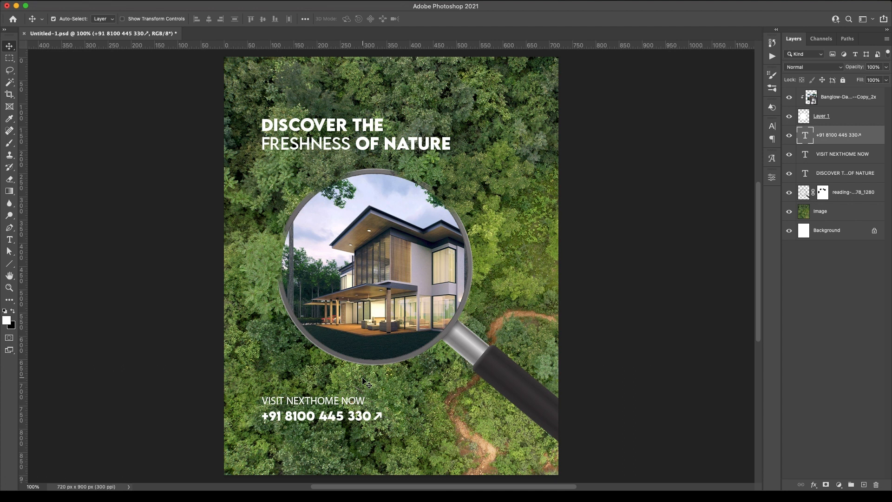
Add the brand text "nexthome." above the heading, near the poster's upper edge.
click(16, 239)
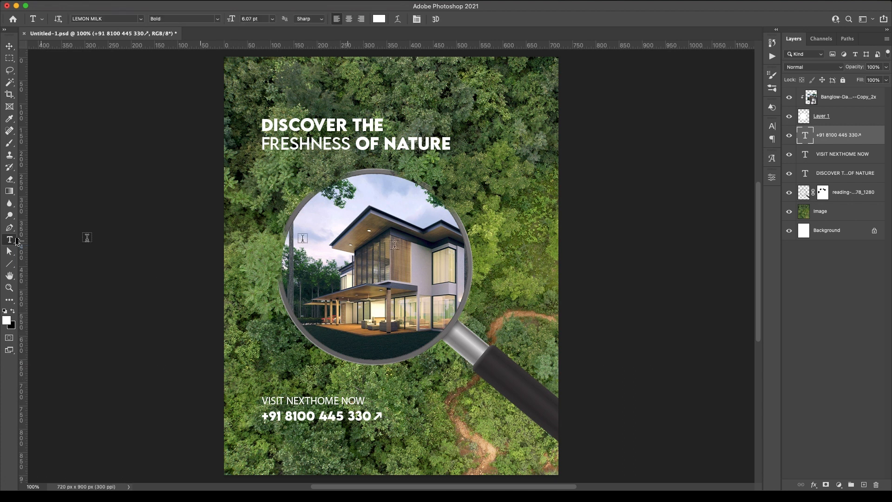
click(423, 85)
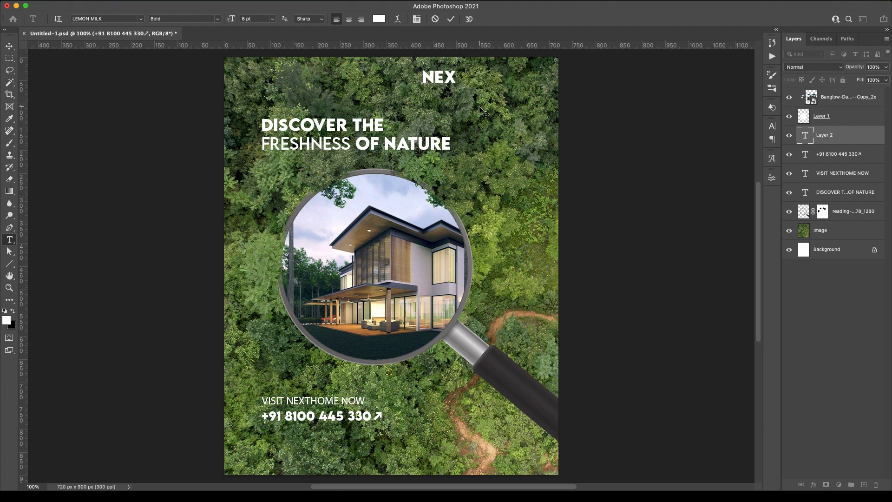
text(OME.)
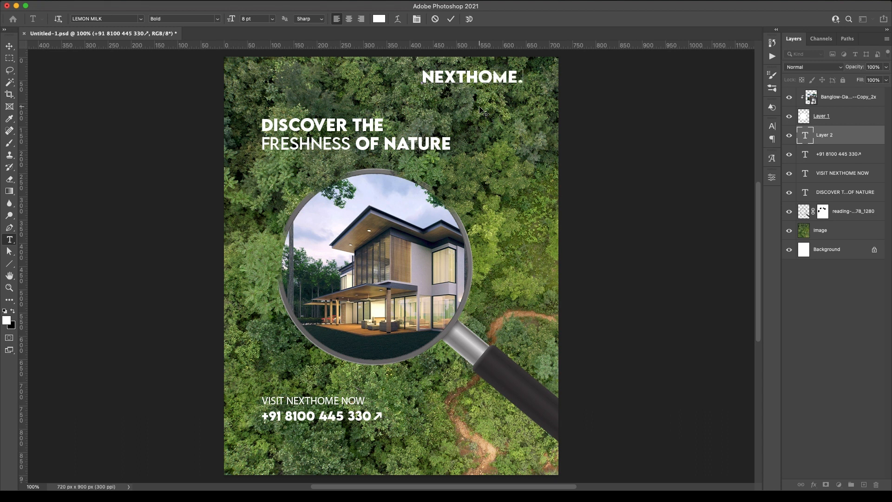
click(451, 19)
Set the brand text's font to Studio Feixen Edgy, chosen from the favorite fonts.
click(141, 19)
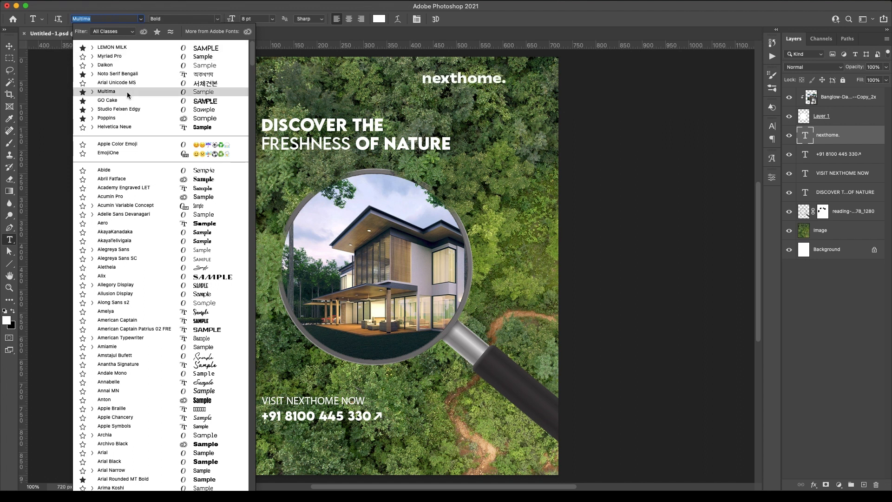
click(157, 31)
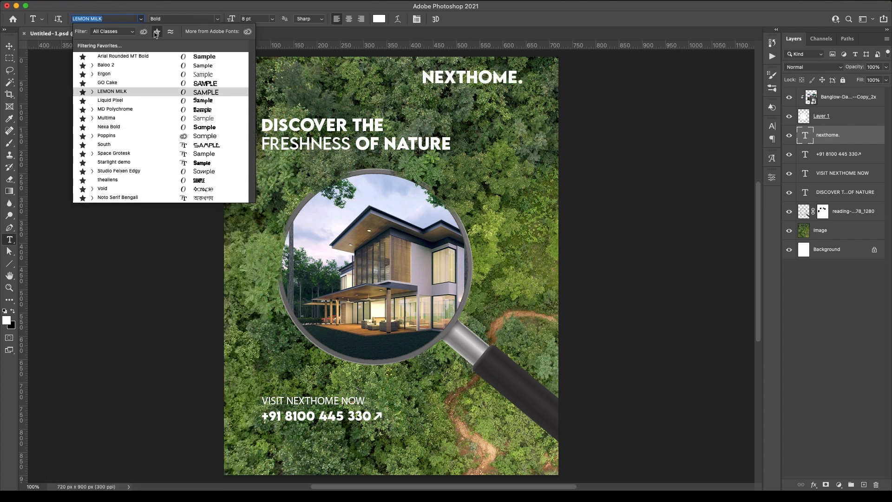
click(132, 170)
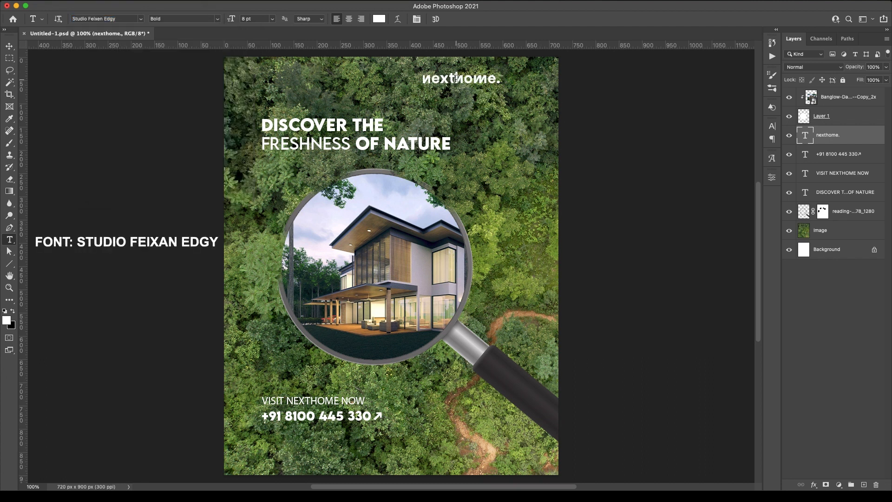
Style the brand text with "next" in a thin weight and "home." in a bold weight.
drag(456, 78, 400, 77)
click(183, 19)
click(181, 18)
drag(454, 78, 500, 78)
click(451, 19)
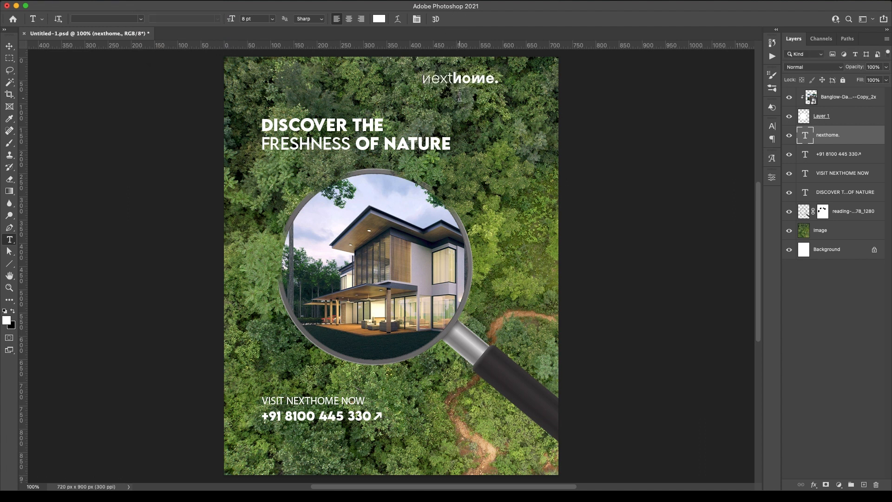
Move the "nexthome." brand text into the poster's upper-right corner and scale it down.
click(10, 46)
drag(478, 82, 521, 81)
key(ctrl+t)
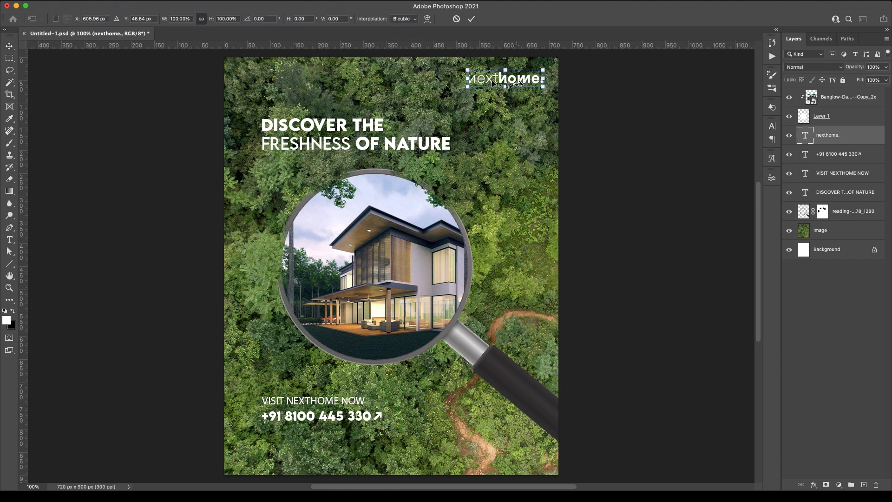
drag(466, 78, 524, 80)
click(471, 19)
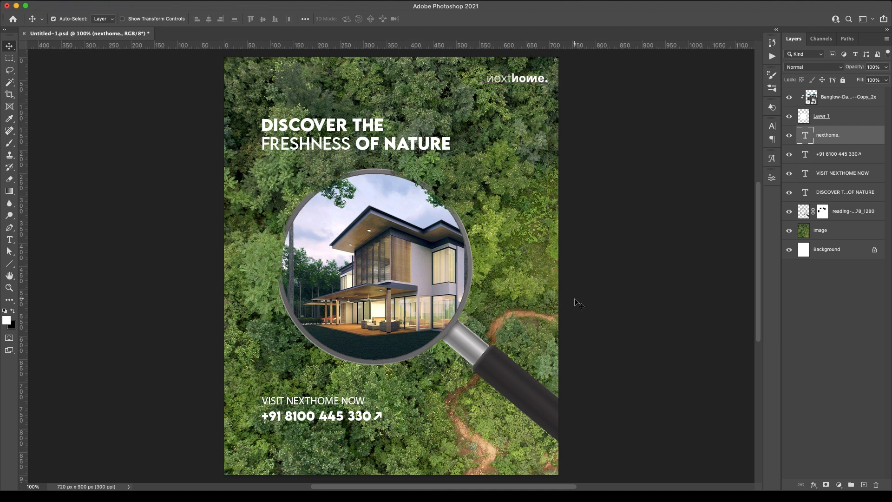